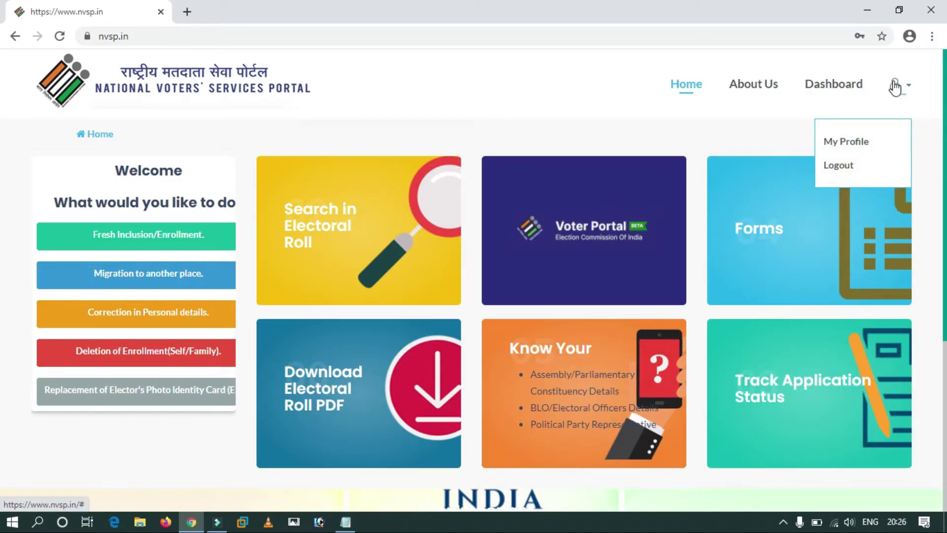
Start a Correction in Personal details application for Self and proceed to Form 8
click(403, 106)
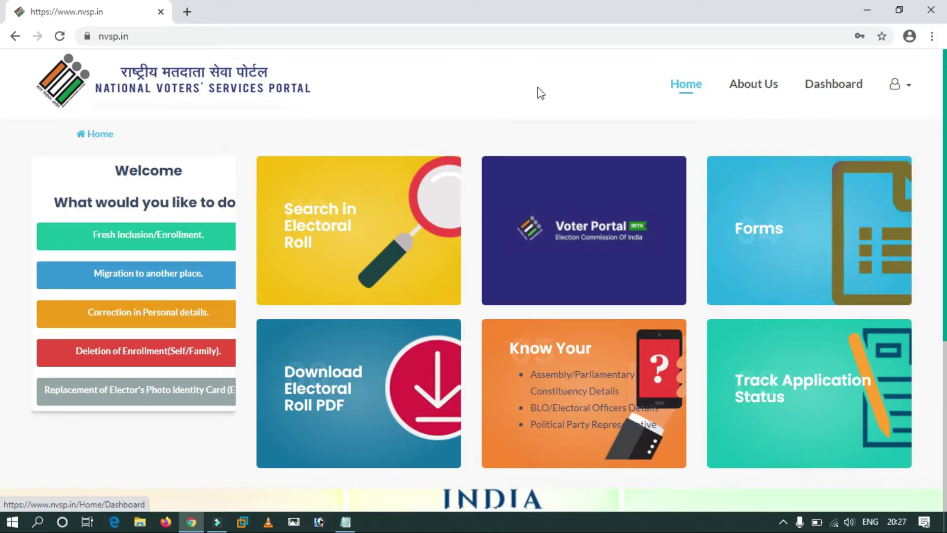
click(155, 316)
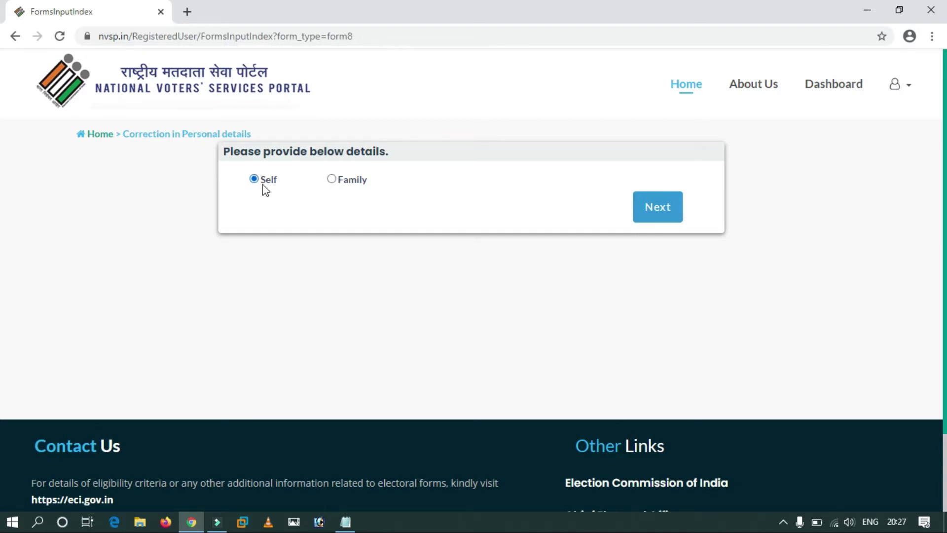
click(332, 179)
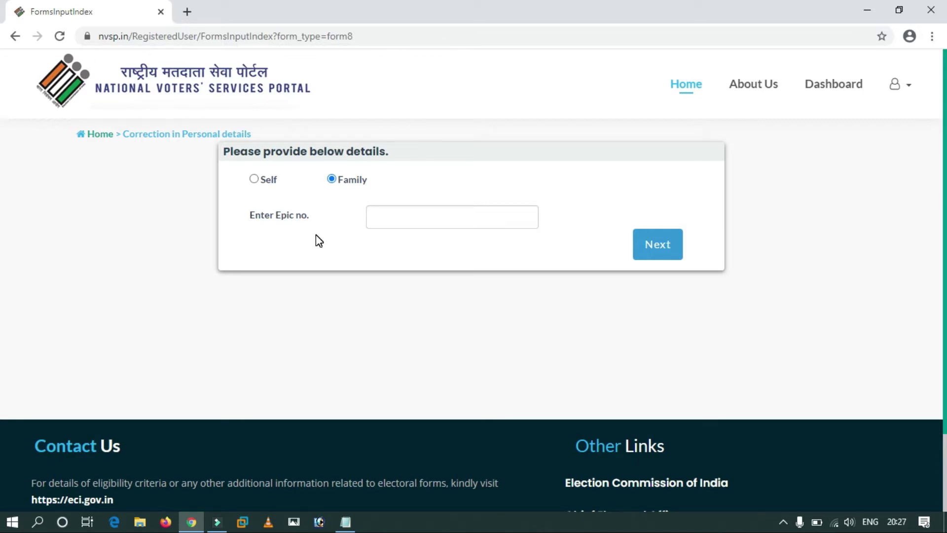
click(403, 221)
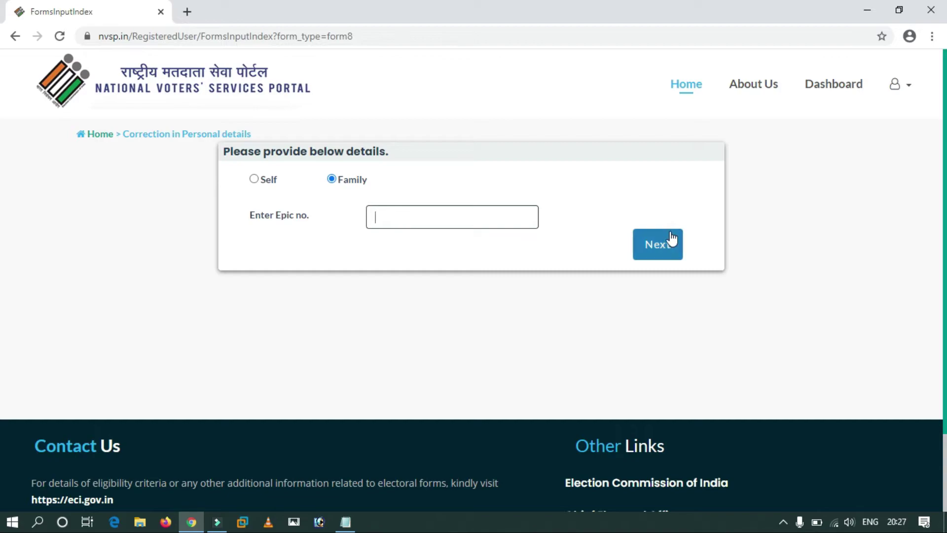
click(253, 179)
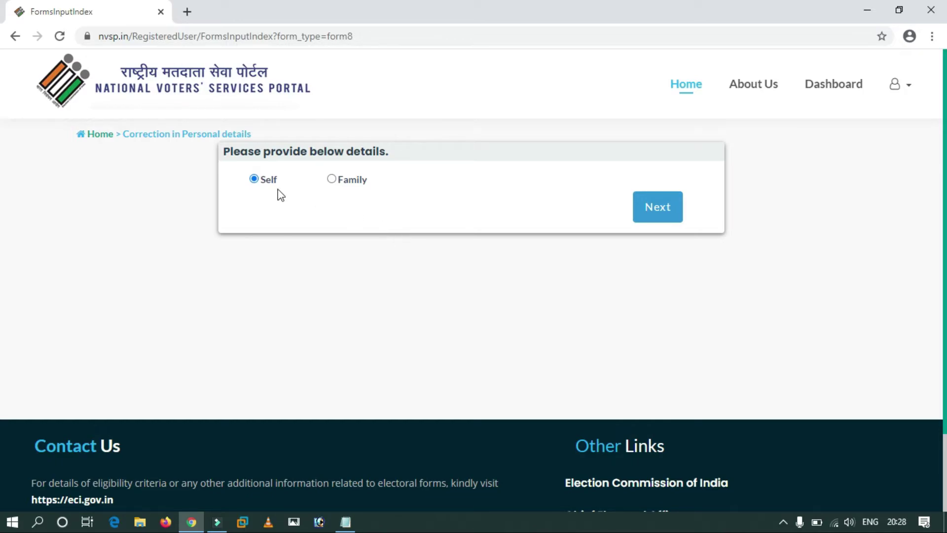
click(648, 224)
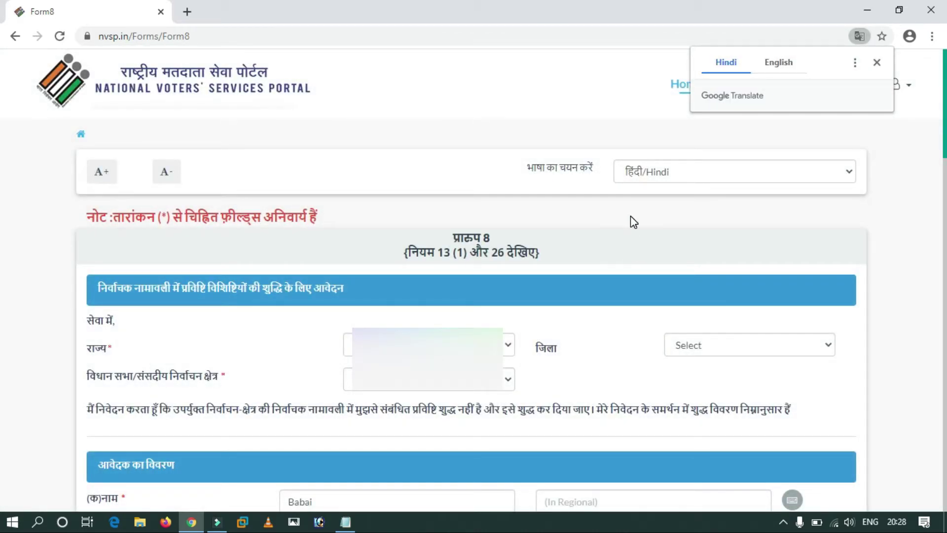
Dismiss the translation popup and set the form language to English
click(877, 63)
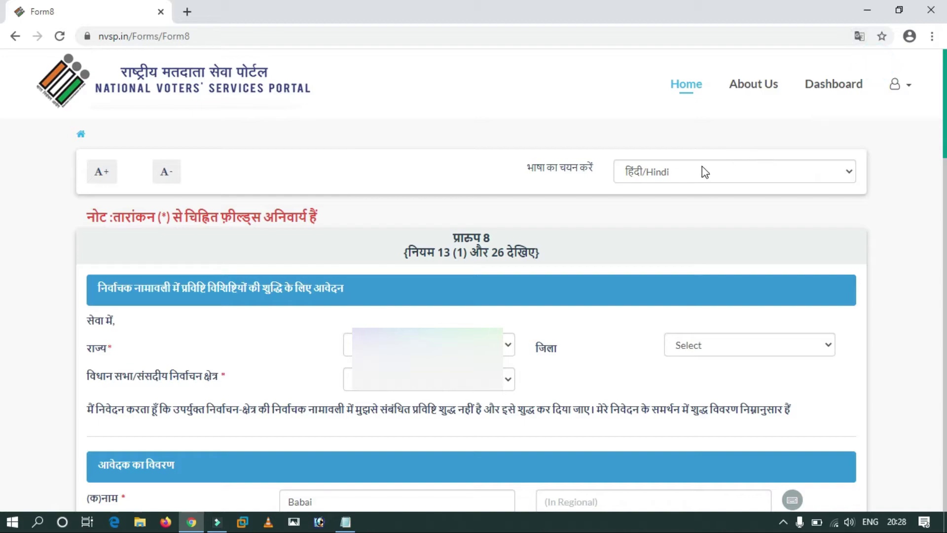
click(755, 174)
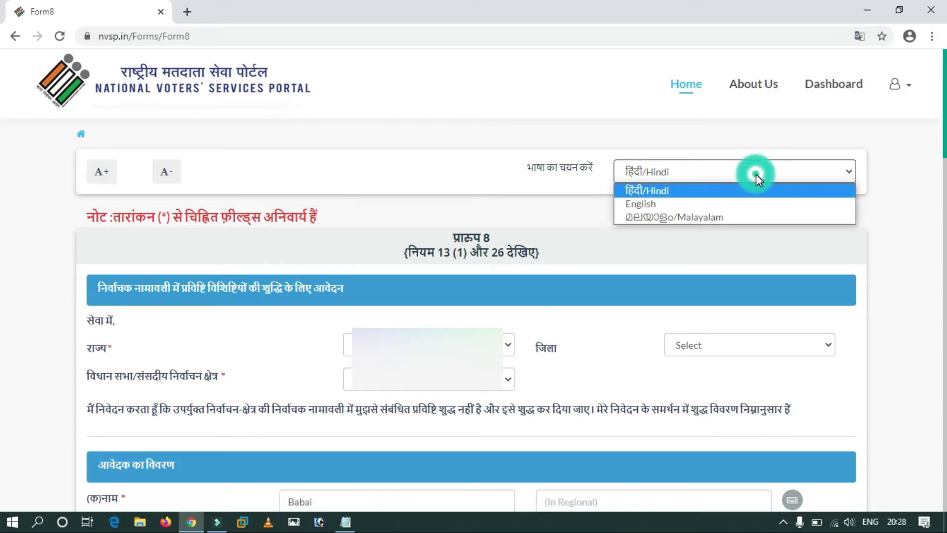
click(745, 204)
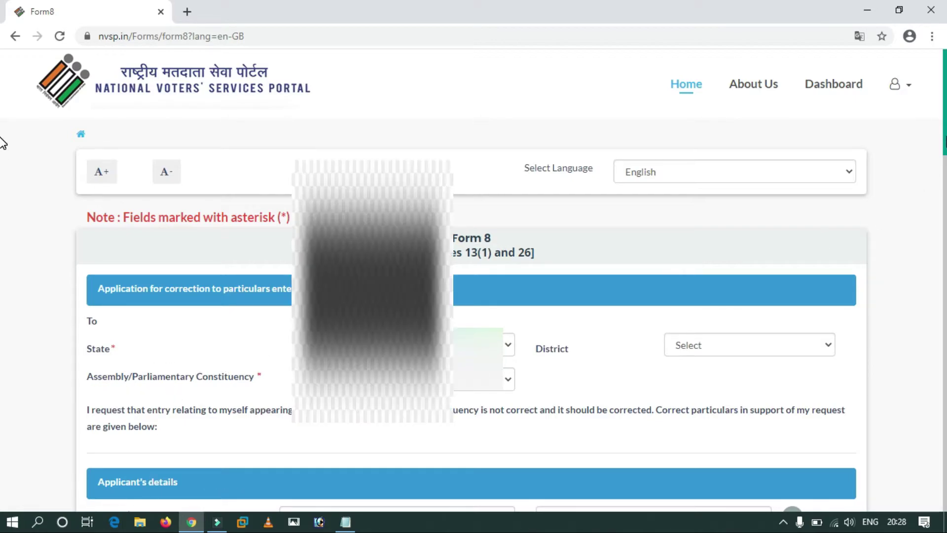
Mark My Photograph, Name of Relative, Type of Relation and Gender as the entries requiring correction in section (e)
scroll(2, 205, down, 12)
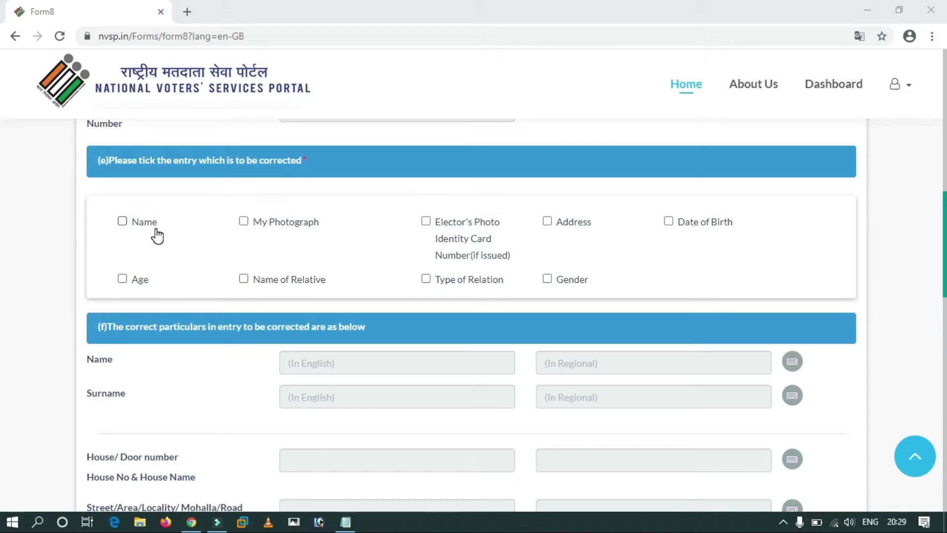
click(244, 222)
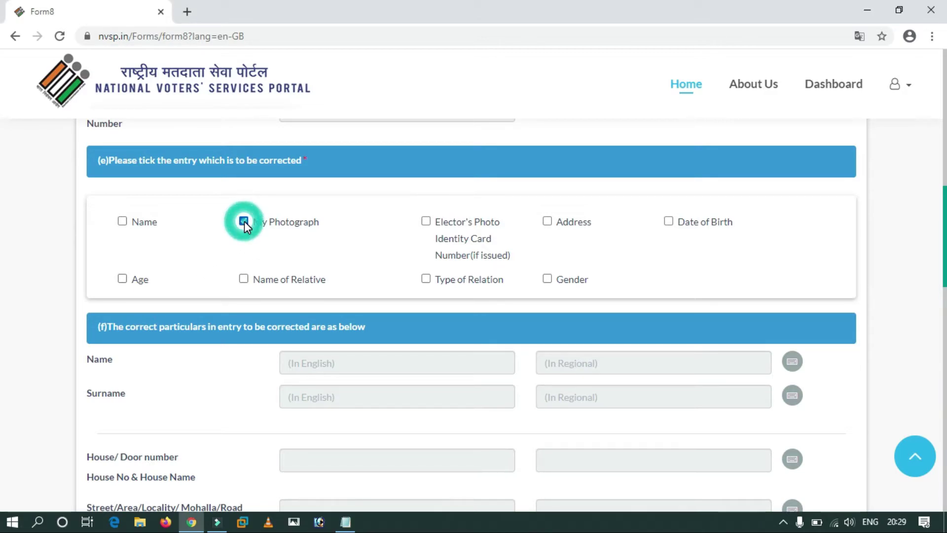
click(241, 281)
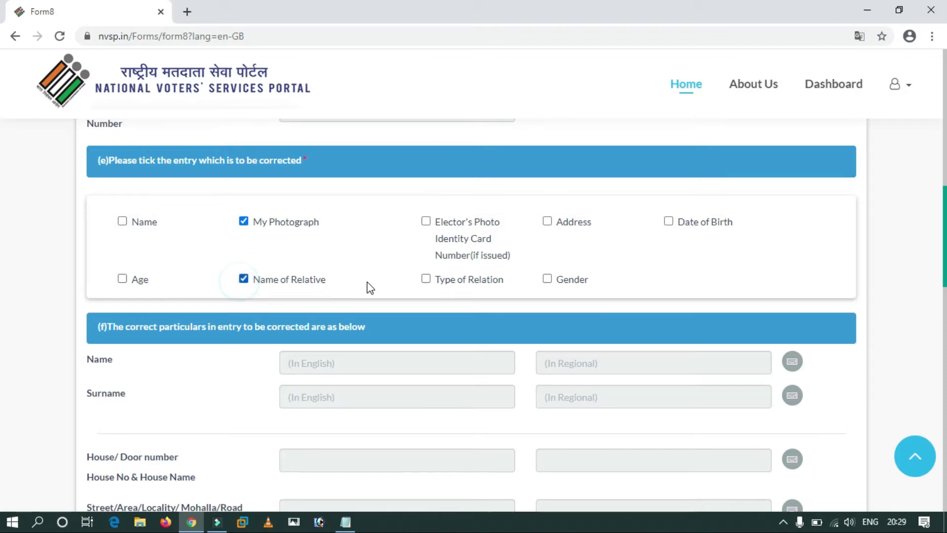
click(426, 285)
click(549, 283)
Fill in the relative's name and surname in both English and the regional language
scroll(3, 256, down, 9)
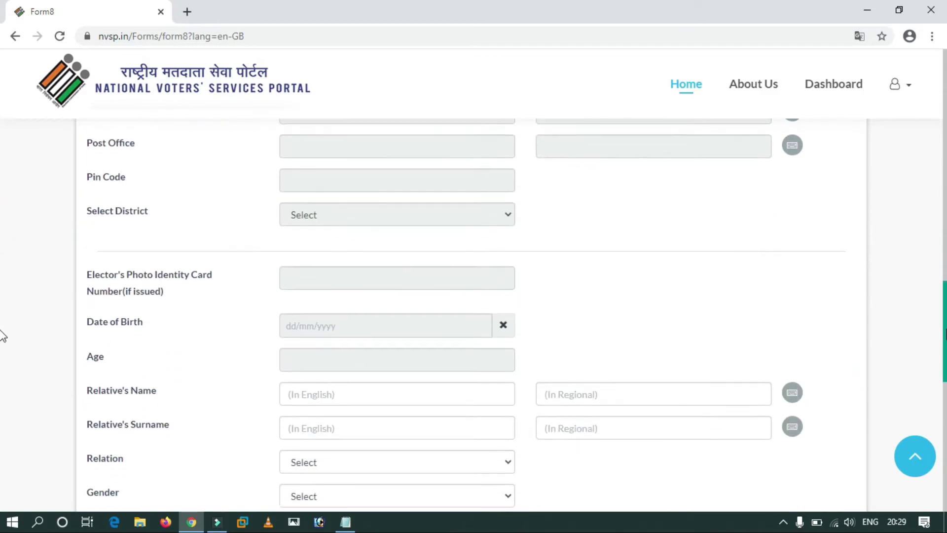
scroll(3, 341, down, 2)
scroll(2, 358, down, 1)
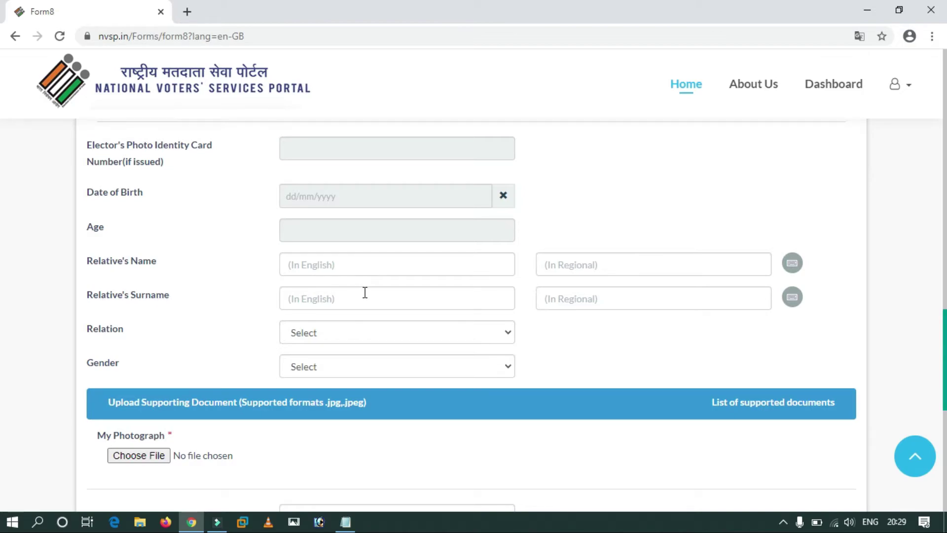
click(340, 335)
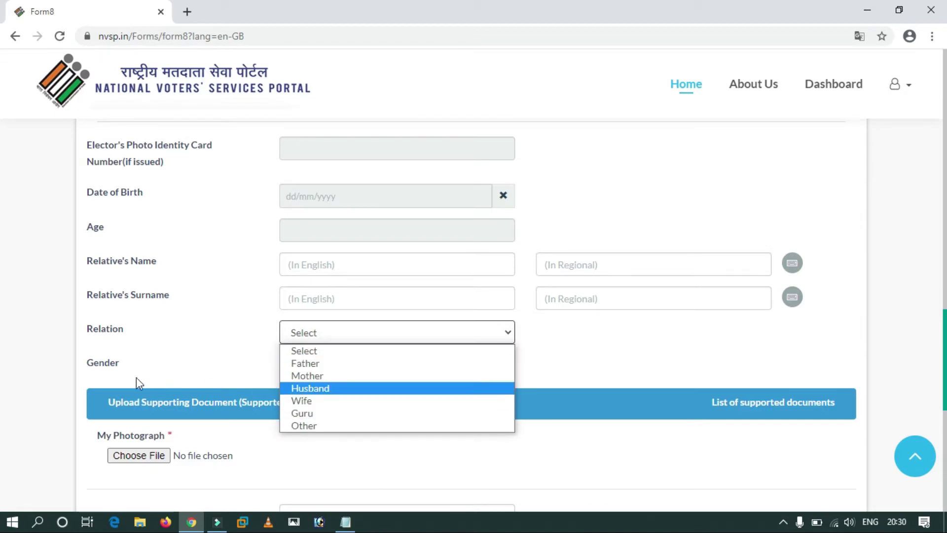
click(53, 363)
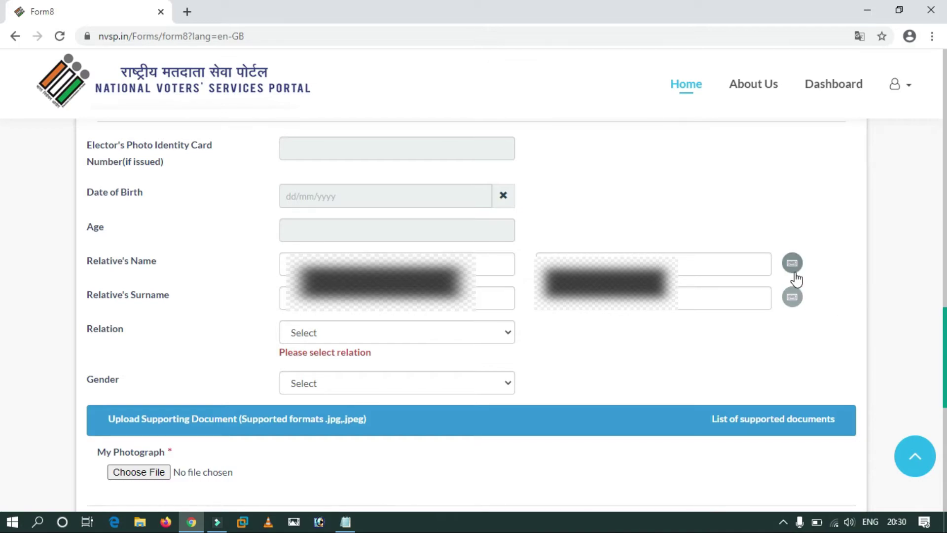
click(792, 297)
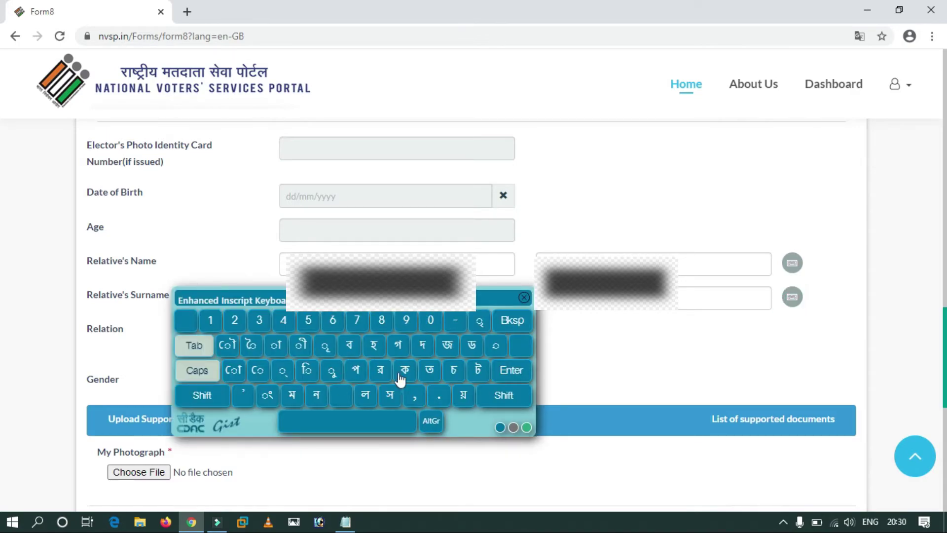
click(524, 298)
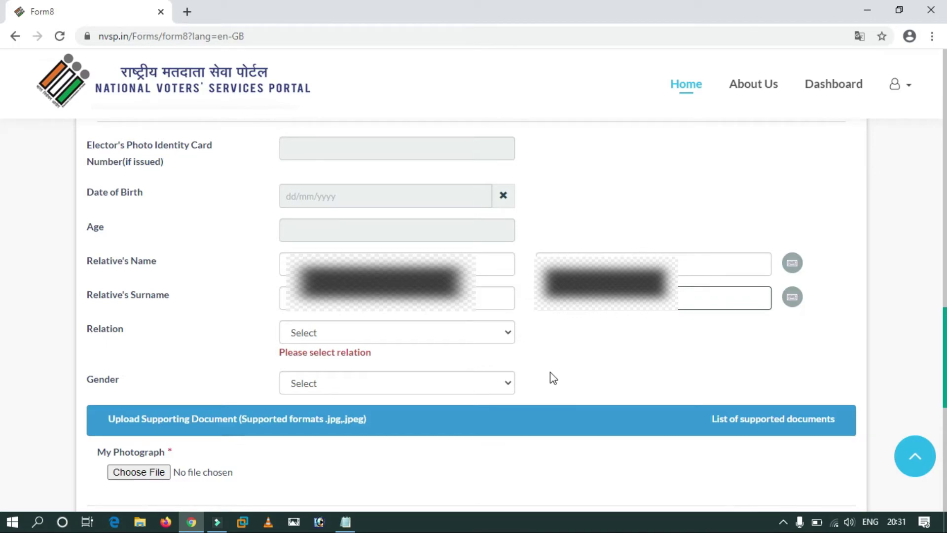
click(820, 384)
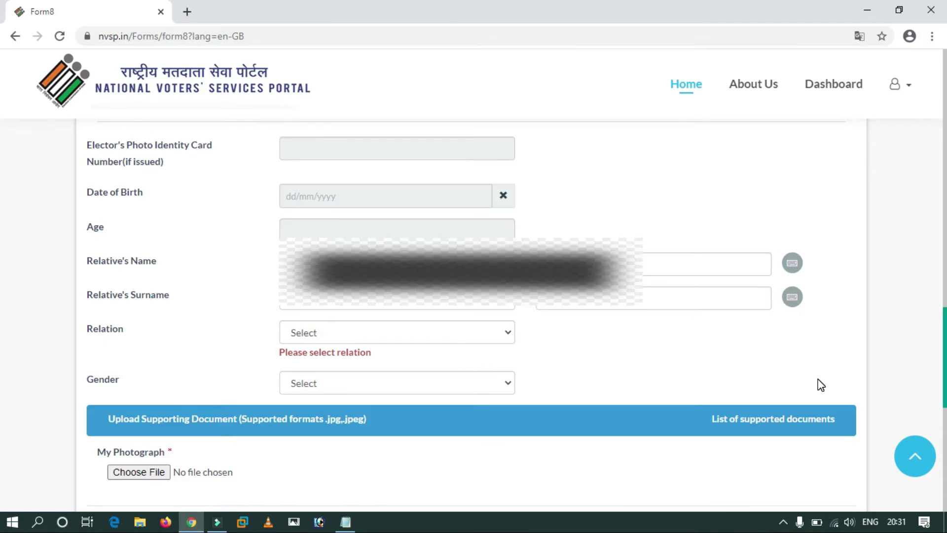
click(793, 297)
click(524, 309)
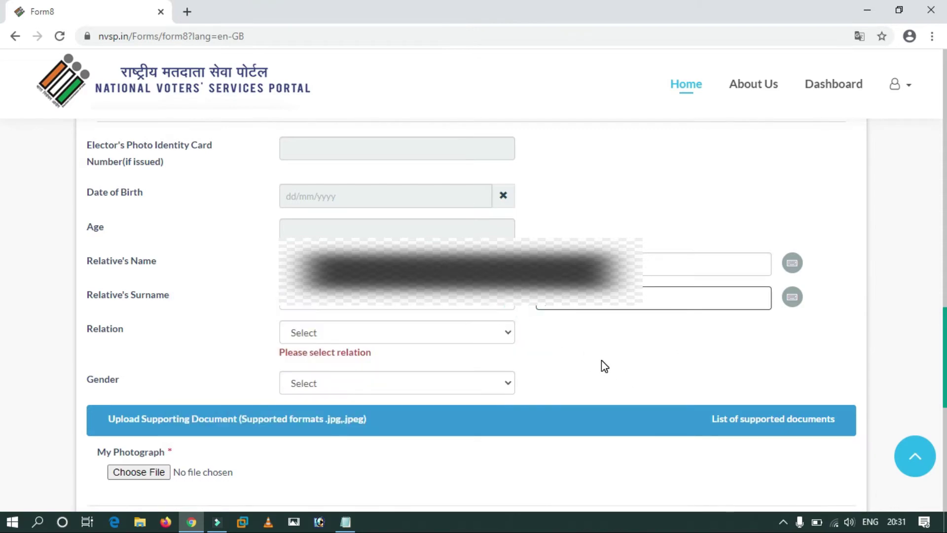
Set the relation to Father and the gender to Male in the corrected particulars
click(306, 333)
click(307, 362)
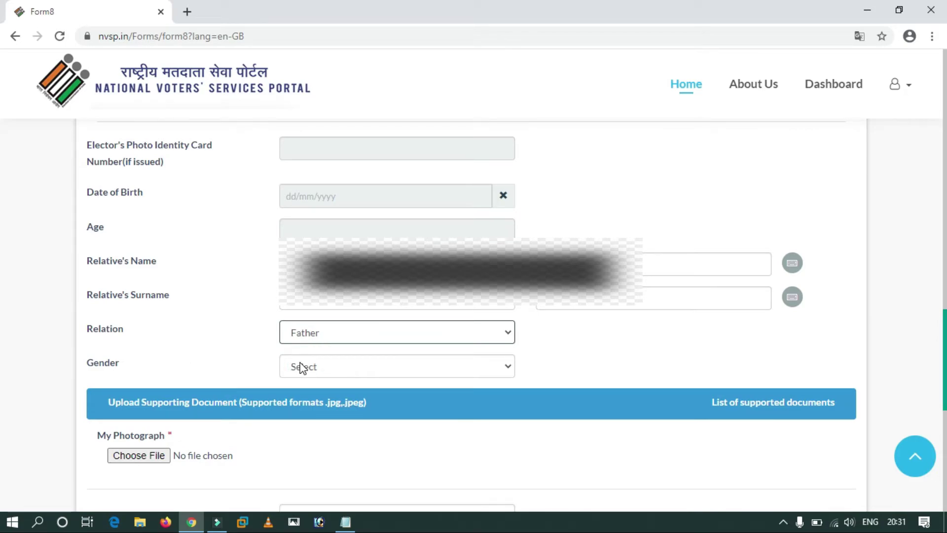
click(302, 367)
click(306, 393)
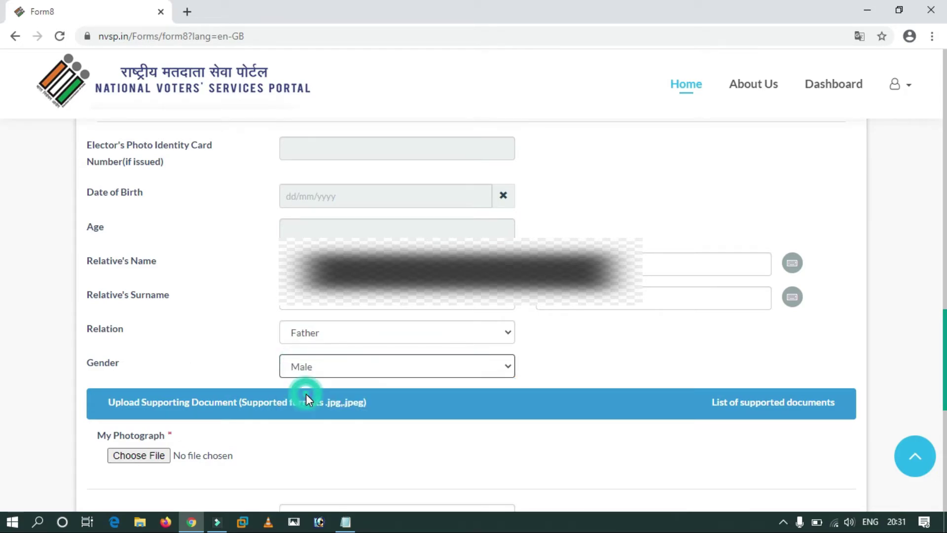
Upload the applicant's passport-size JPG as My Photograph and fill in the email ID and mobile number
scroll(578, 351, down, 3)
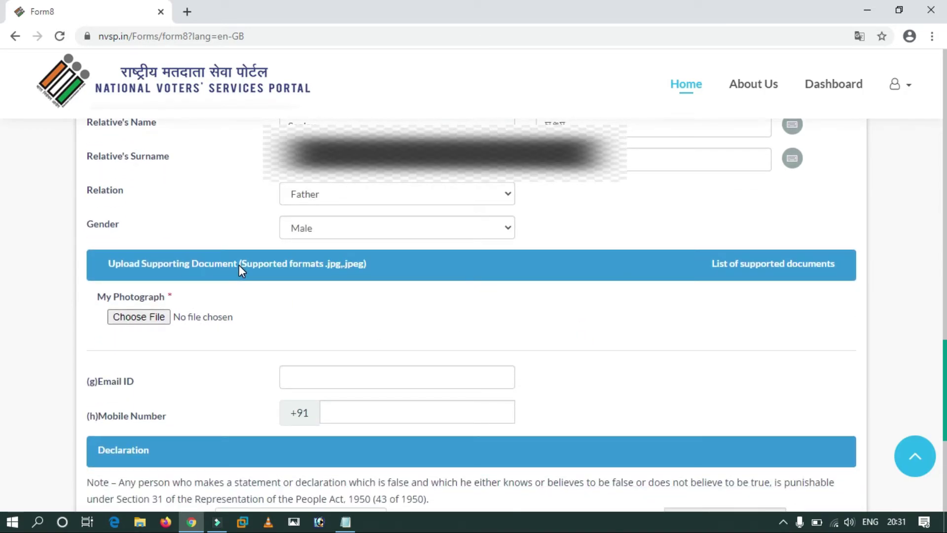
click(140, 318)
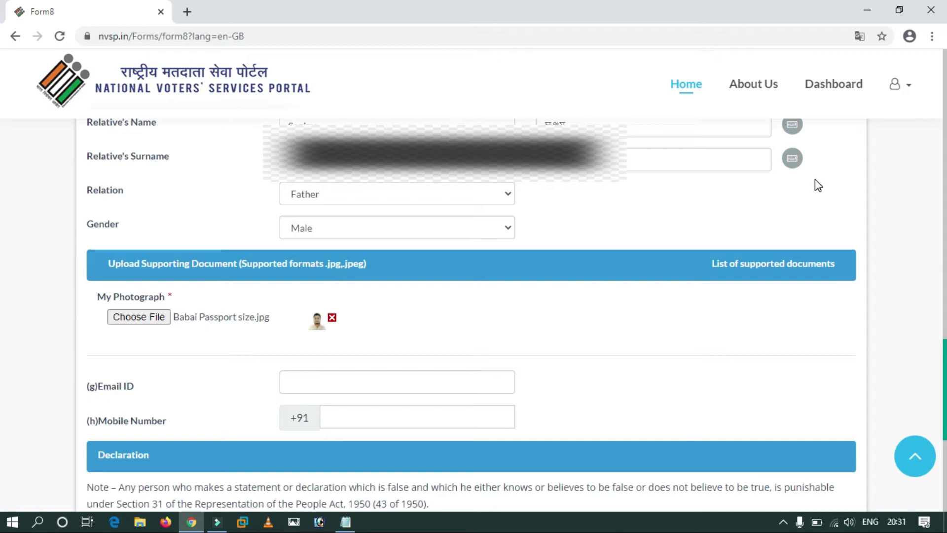
scroll(744, 298, down, 1)
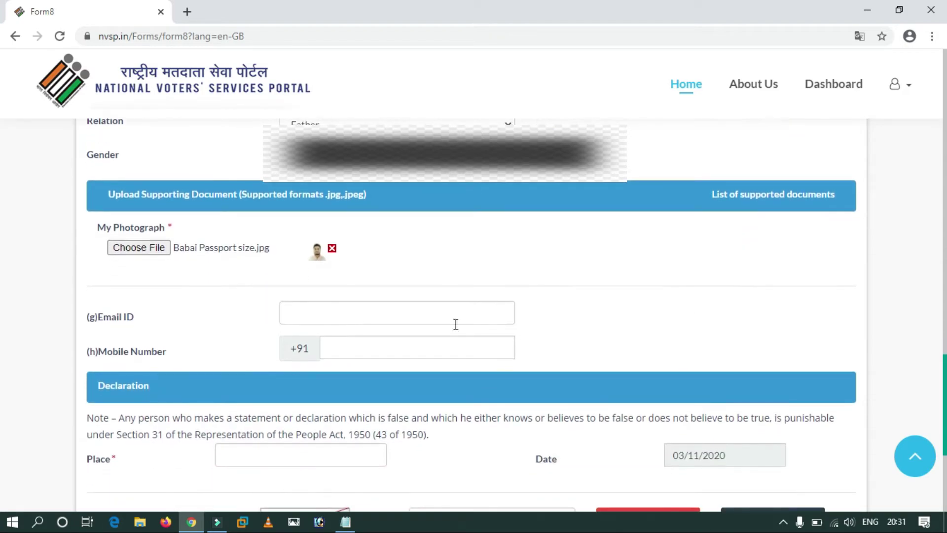
click(373, 316)
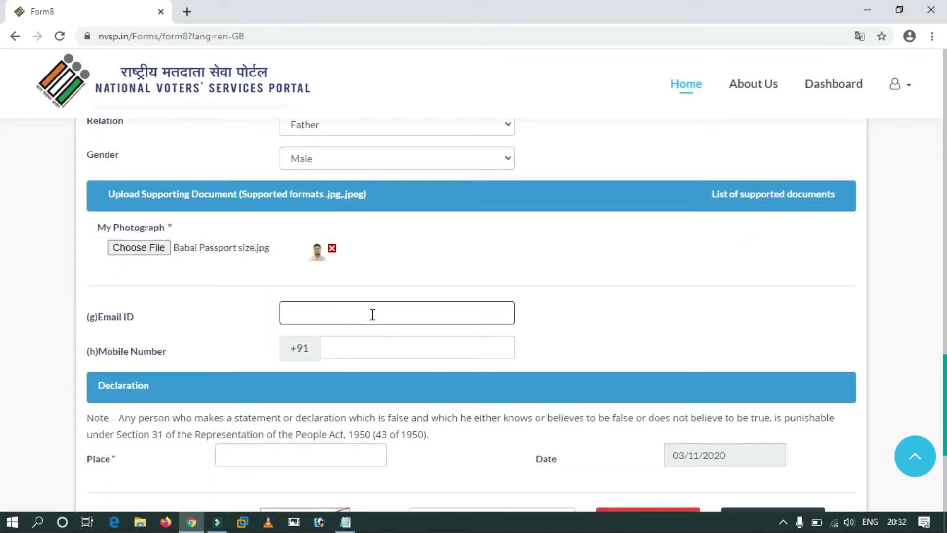
text(b)
click(345, 340)
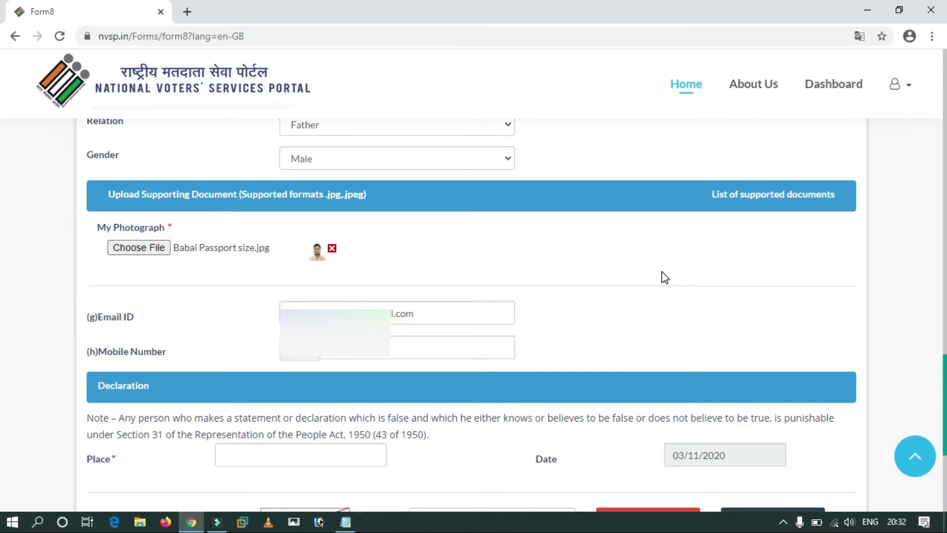
scroll(704, 383, down, 5)
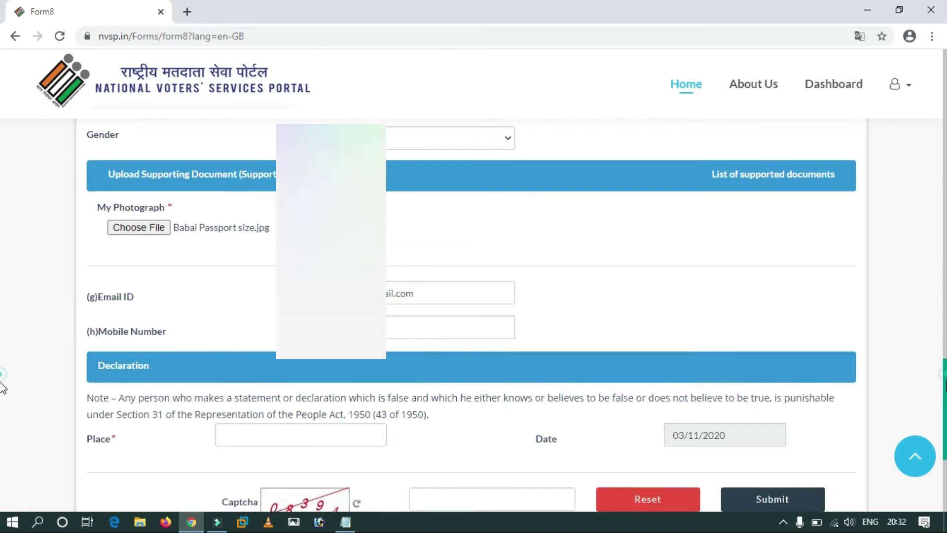
scroll(148, 205, up, 1)
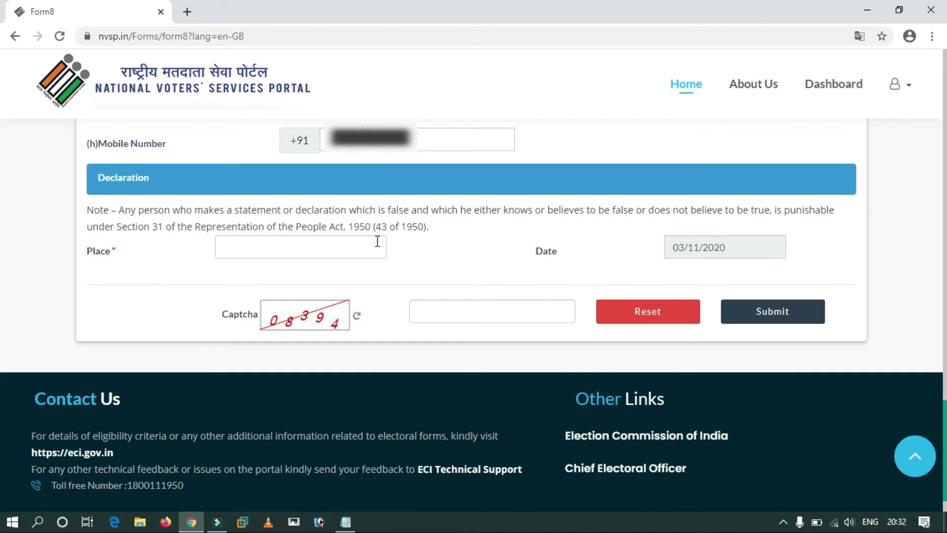
Complete the declaration with the place and the captcha code, and submit the form
click(360, 246)
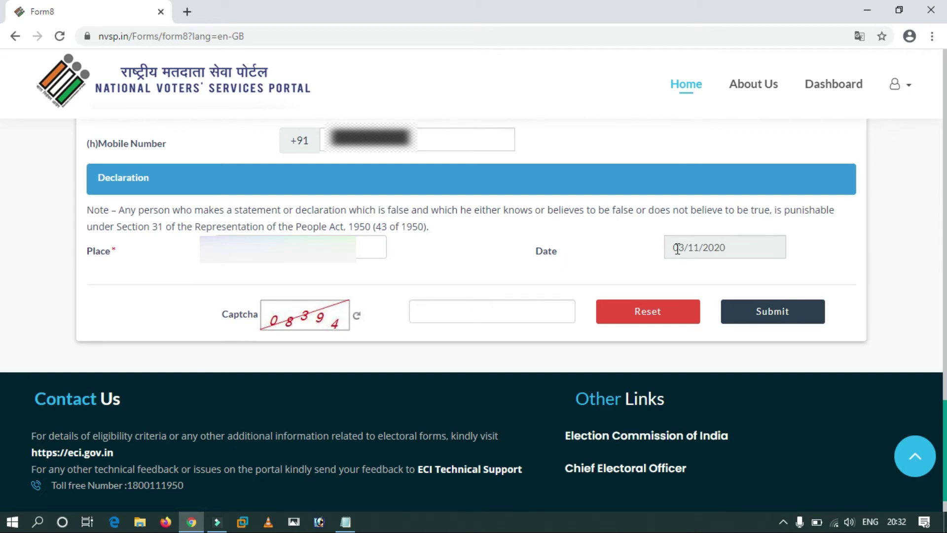
click(459, 315)
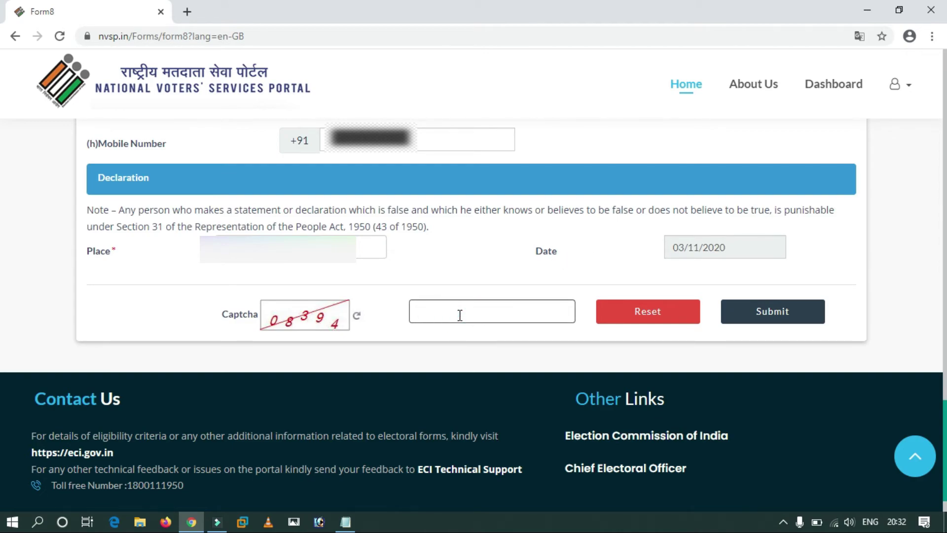
text(08394)
scroll(453, 317, down, 1)
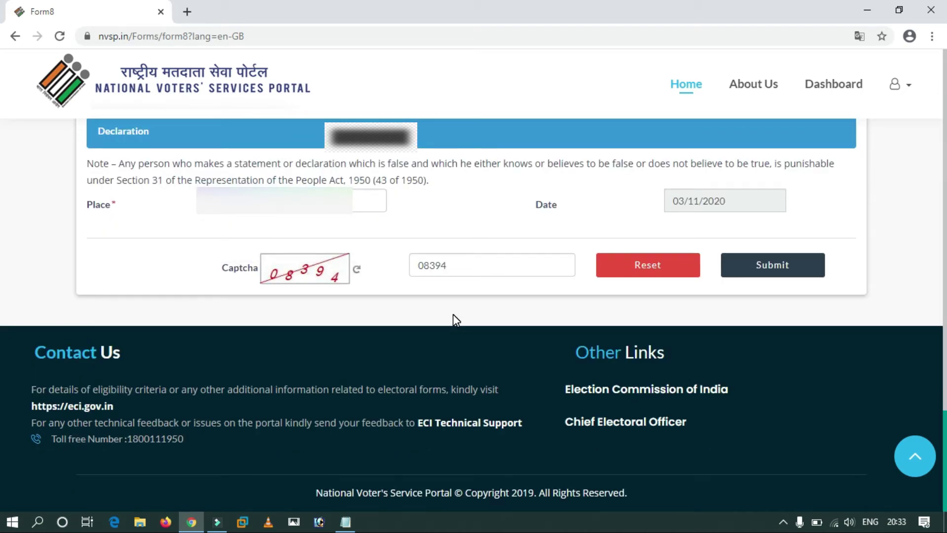
click(789, 272)
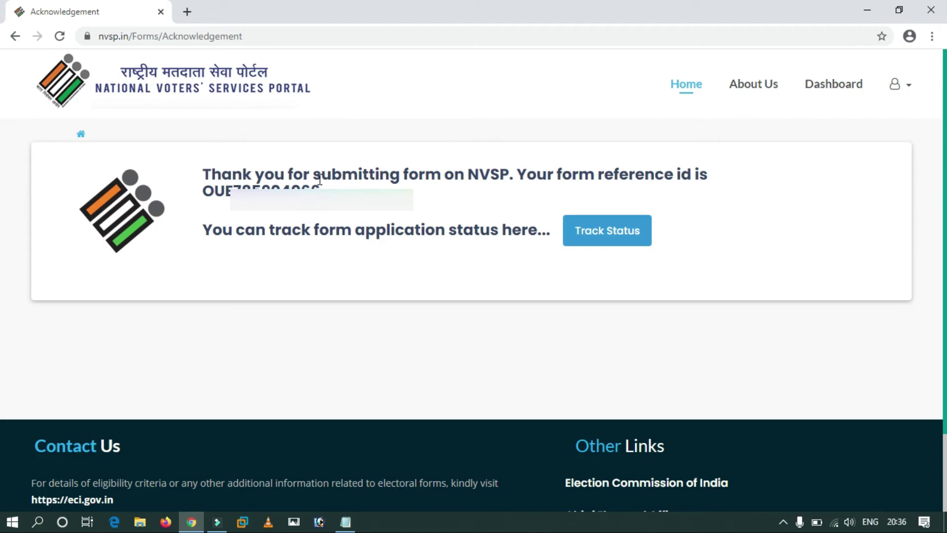
Copy the form reference ID from the acknowledgement and use it to track the application's status
drag(324, 188, 208, 191)
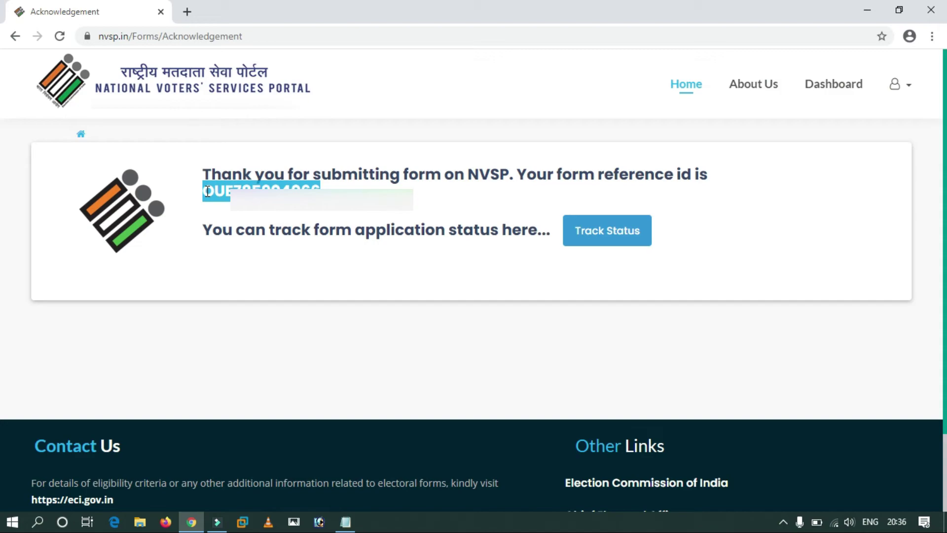
click(189, 11)
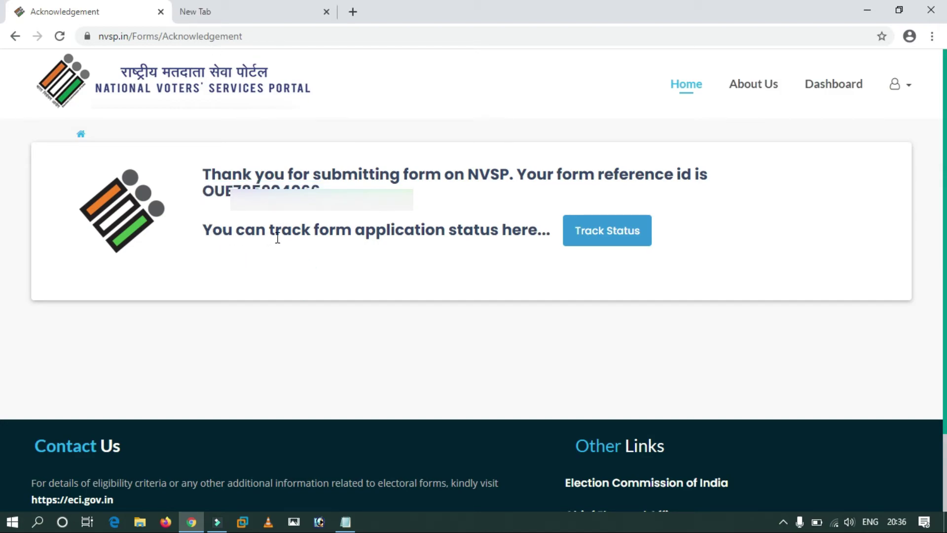
click(602, 231)
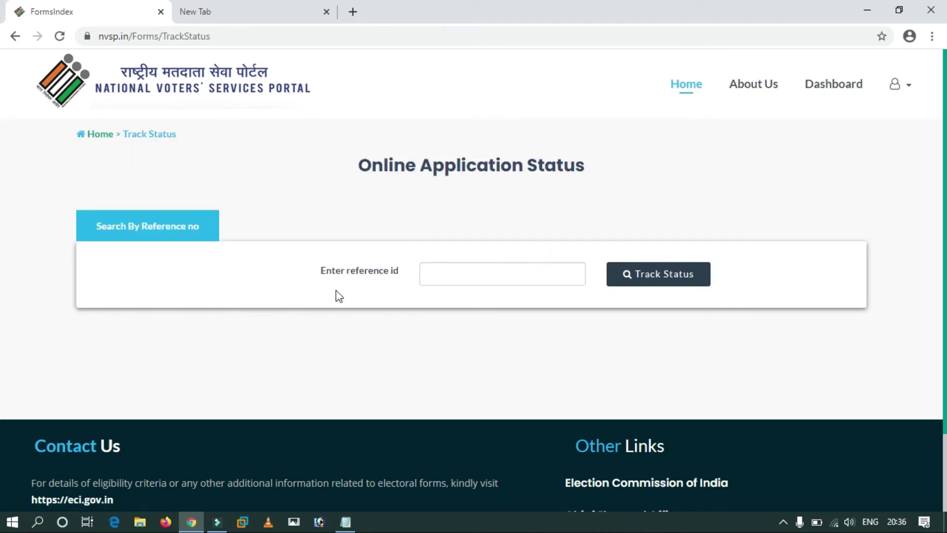
click(461, 272)
key(ctrl+v)
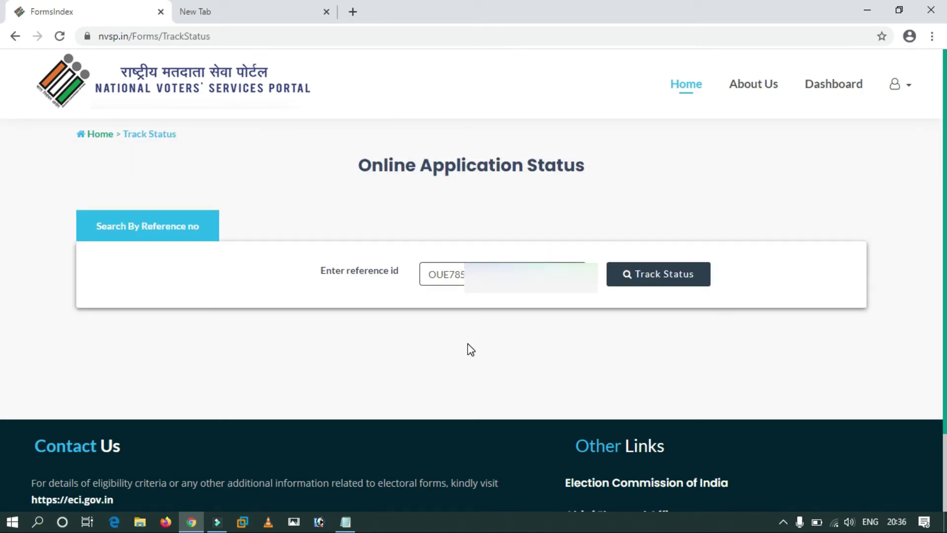
click(219, 11)
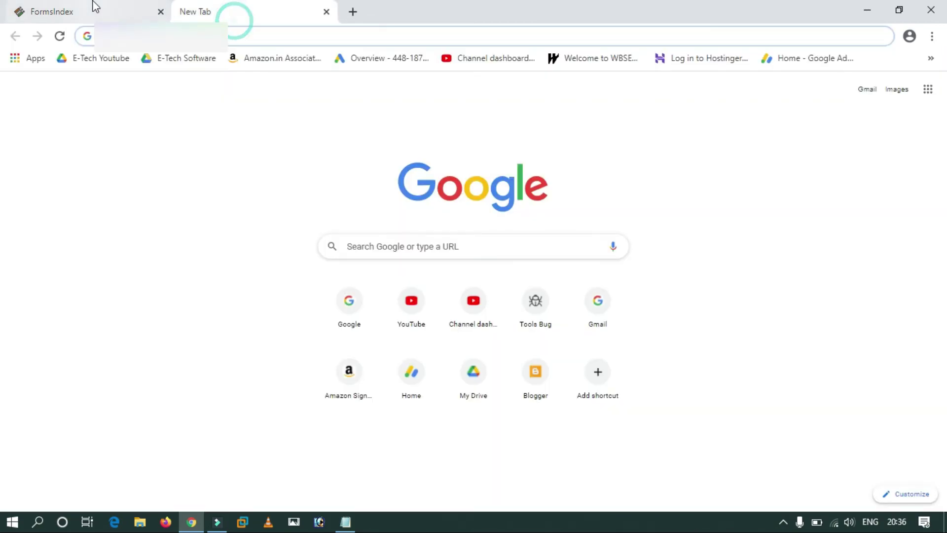
click(93, 11)
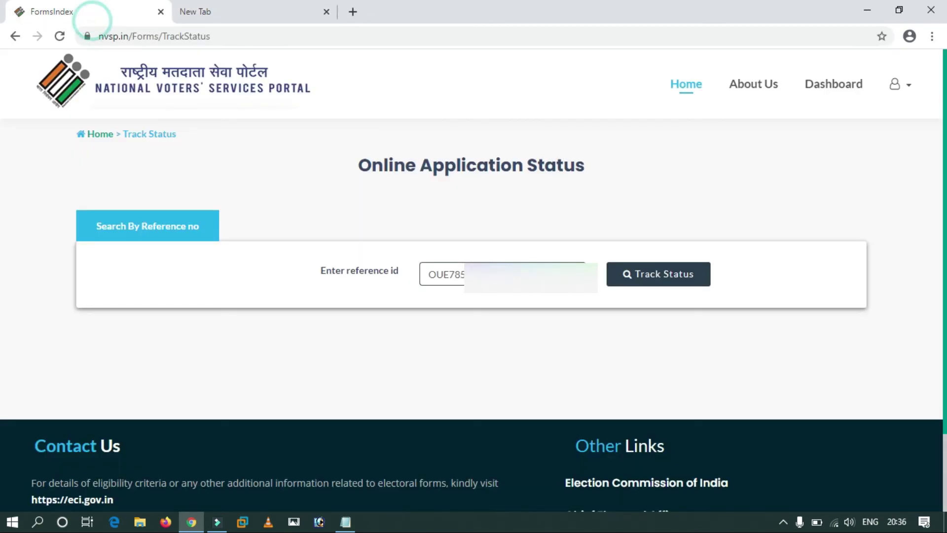
click(656, 279)
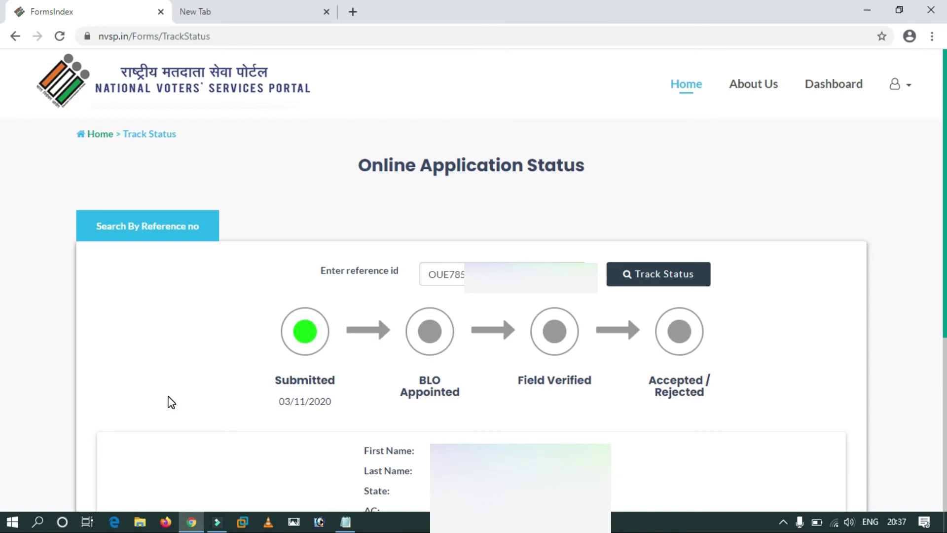